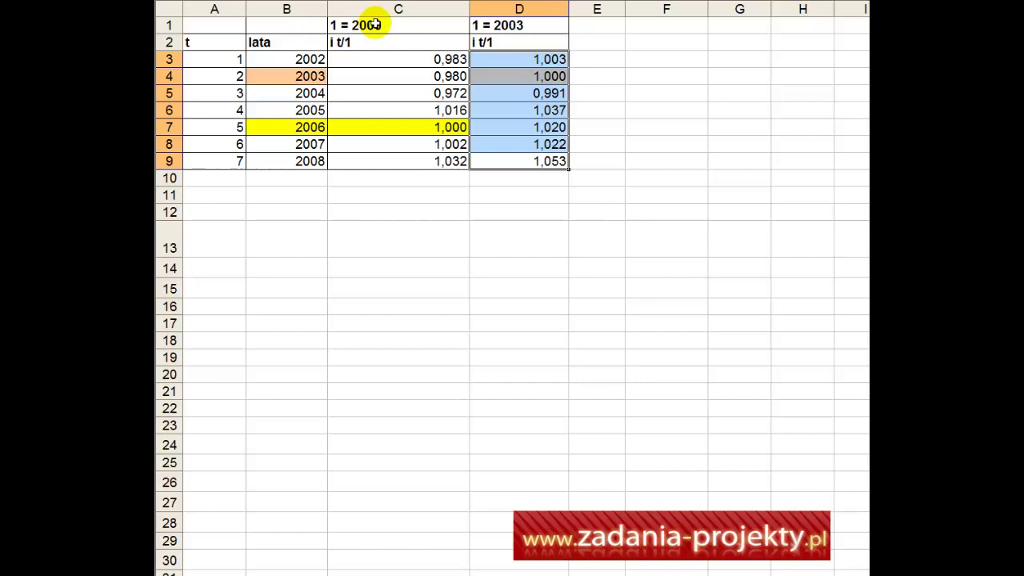
Review the 1 = 2006 index series in C3:C9 and its highlighted base-year row for 2006.
{"action": "left_click", "coordinate": [375, 25]}
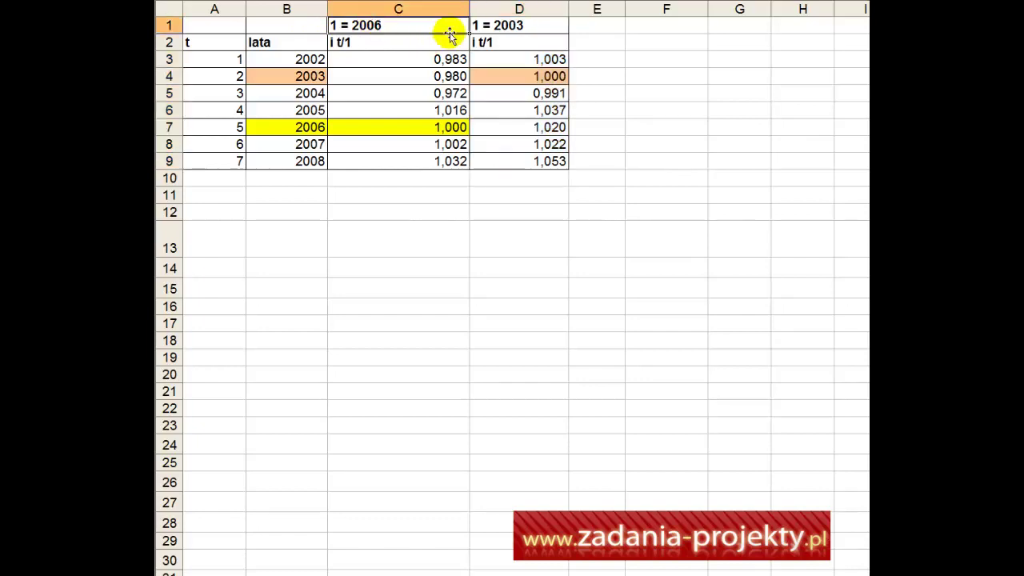
{"action": "left_click", "coordinate": [389, 26]}
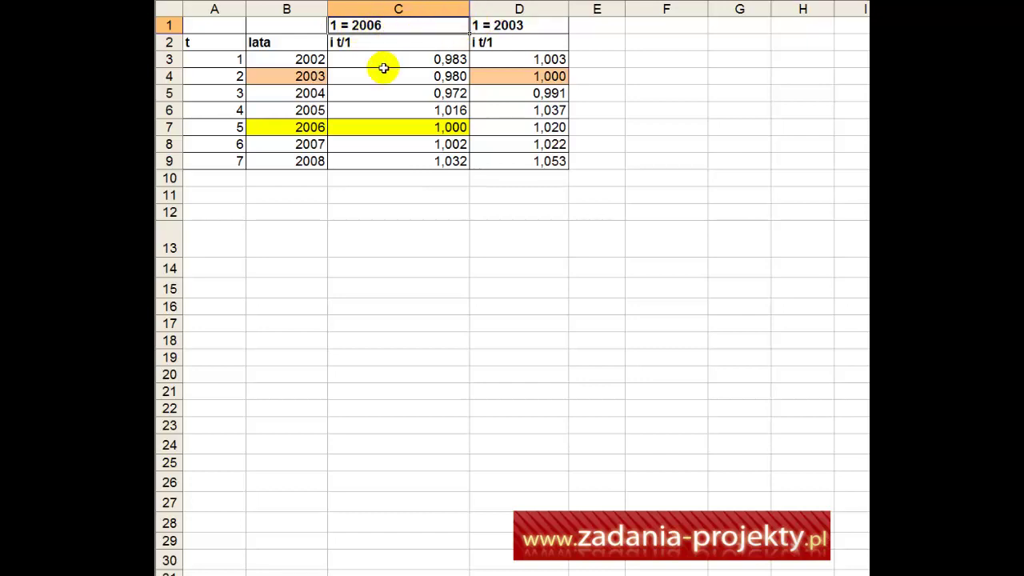
{"action": "left_click_drag", "start_coordinate": [349, 59], "coordinate": [351, 168]}
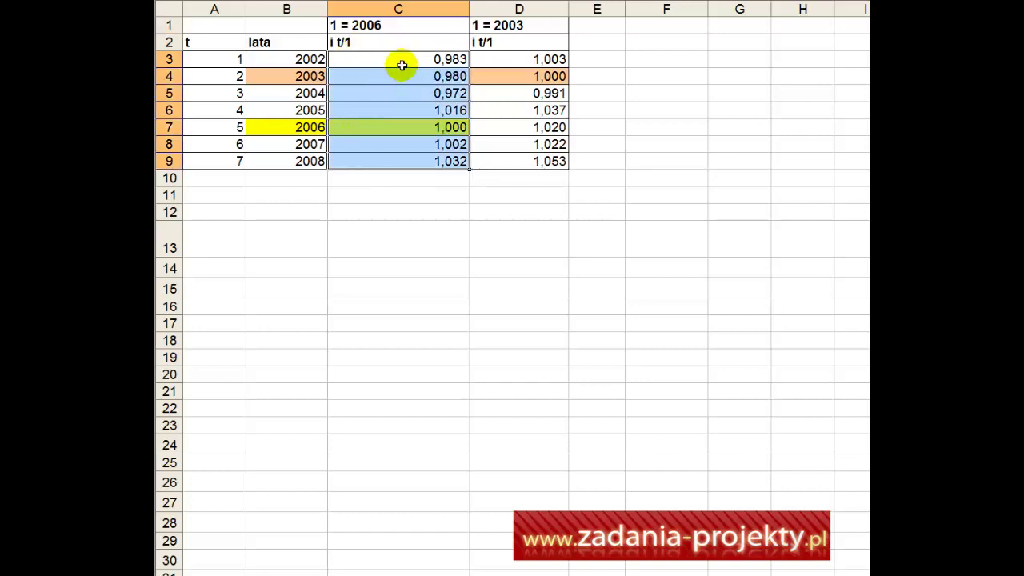
{"action": "left_click", "coordinate": [358, 26]}
{"action": "left_click", "coordinate": [357, 26]}
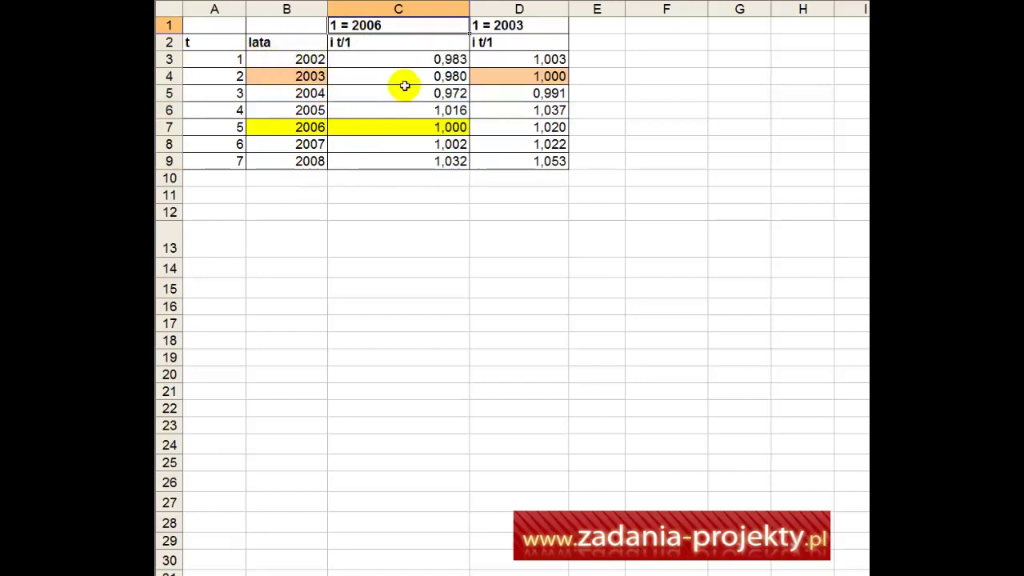
{"action": "left_click", "coordinate": [288, 130]}
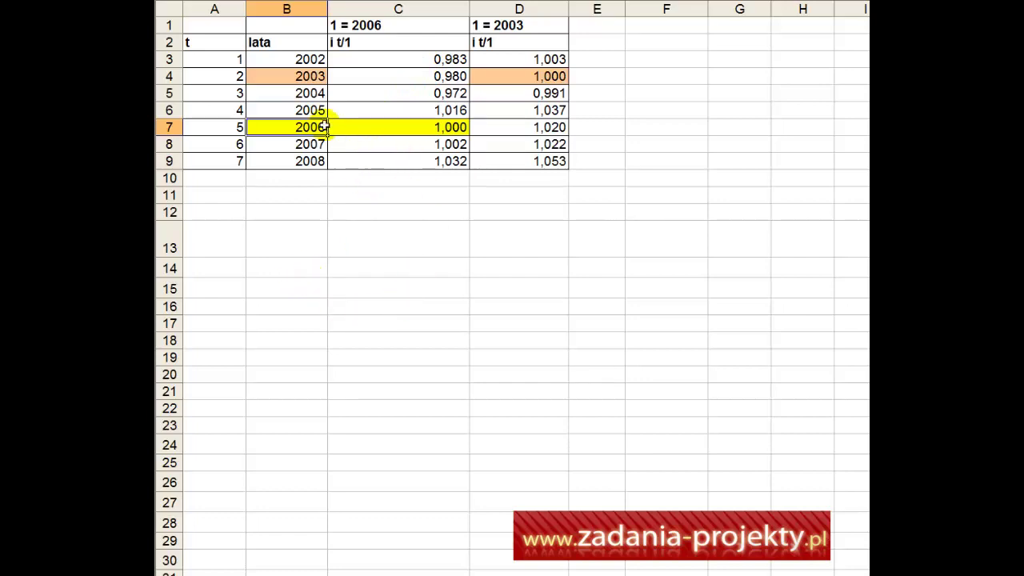
{"action": "left_click", "coordinate": [381, 127]}
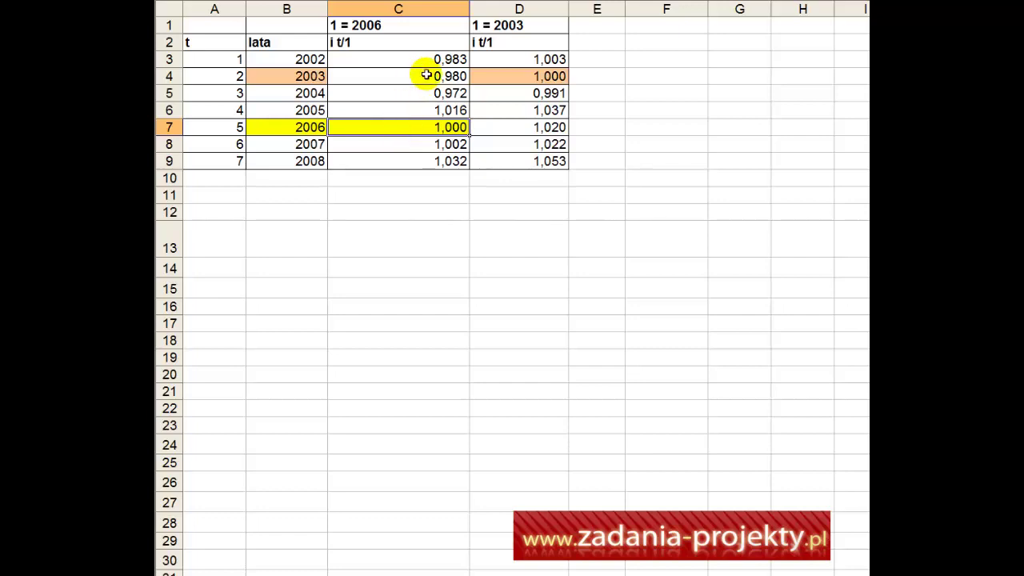
Compare the column C indices of the earlier years and of 2007 and 2008 with the 2006 base value in C7.
{"action": "left_click_drag", "start_coordinate": [427, 60], "coordinate": [448, 92]}
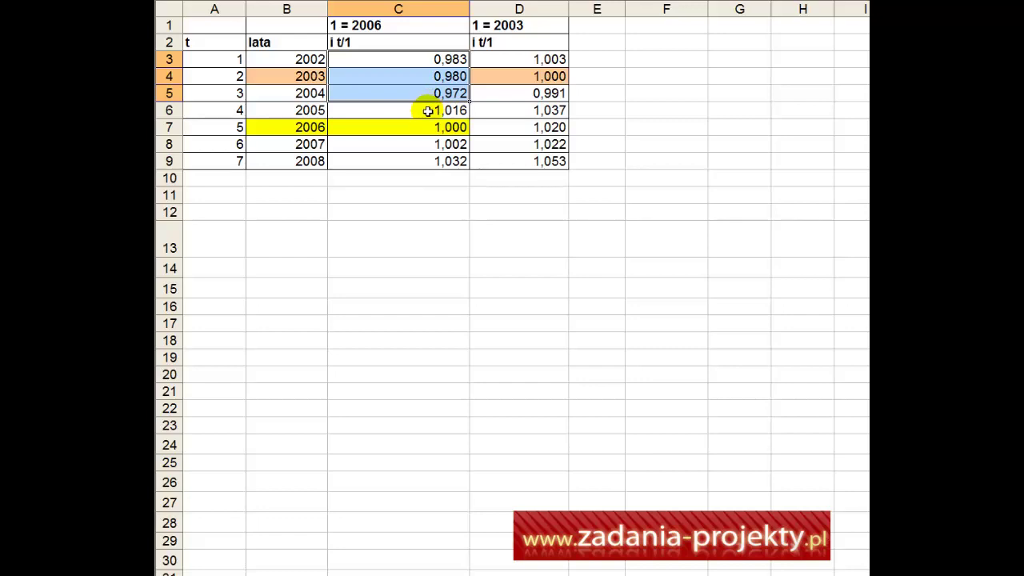
{"action": "left_click", "coordinate": [436, 62]}
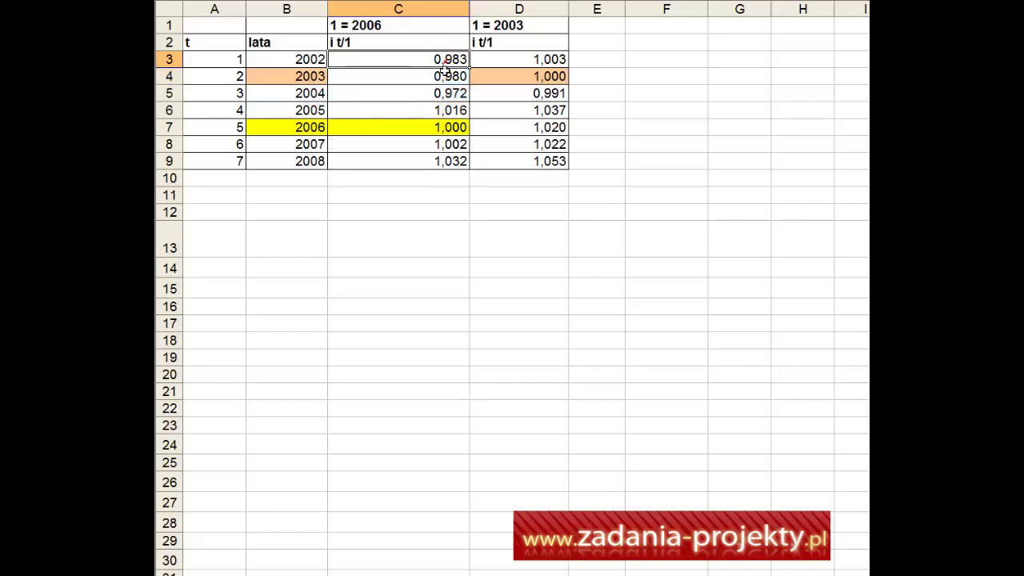
{"action": "left_click", "coordinate": [396, 128]}
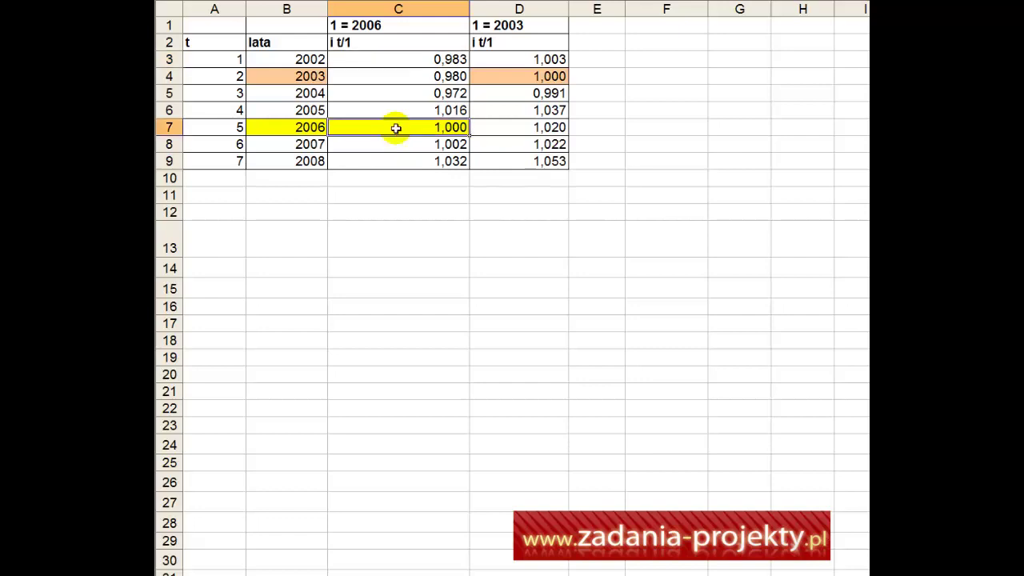
{"action": "left_click", "coordinate": [428, 95]}
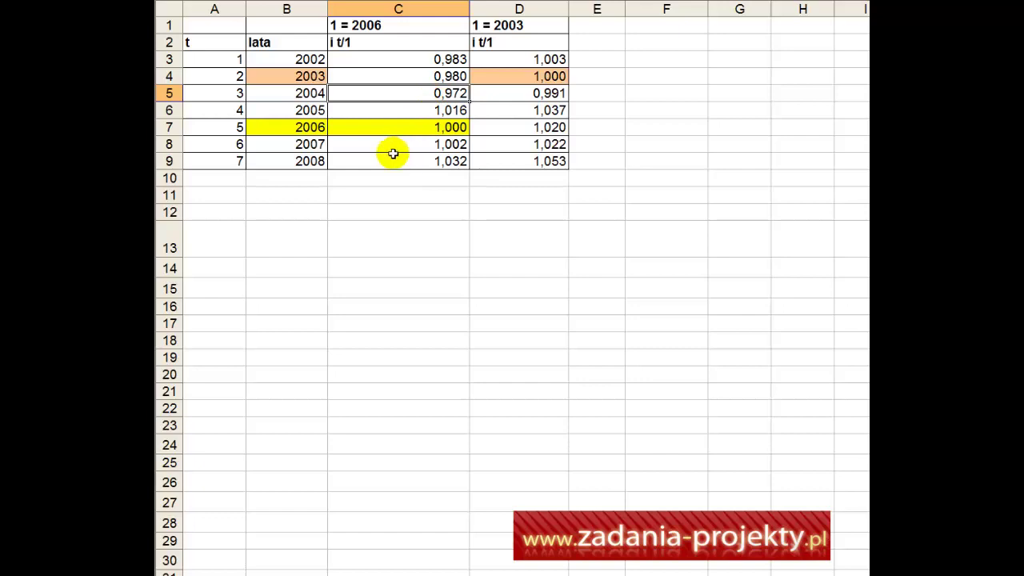
{"action": "left_click", "coordinate": [417, 127]}
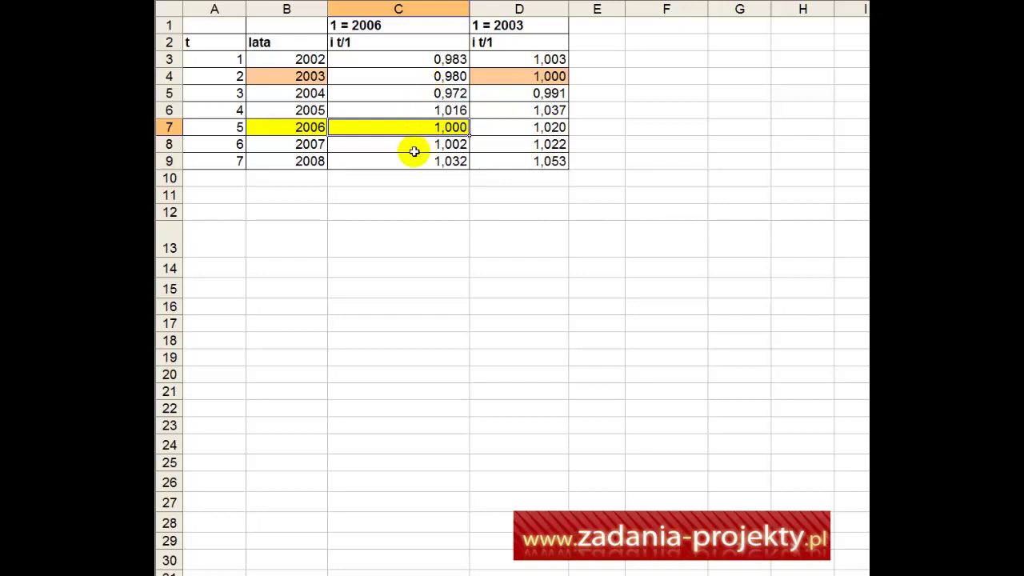
{"action": "left_click", "coordinate": [429, 142]}
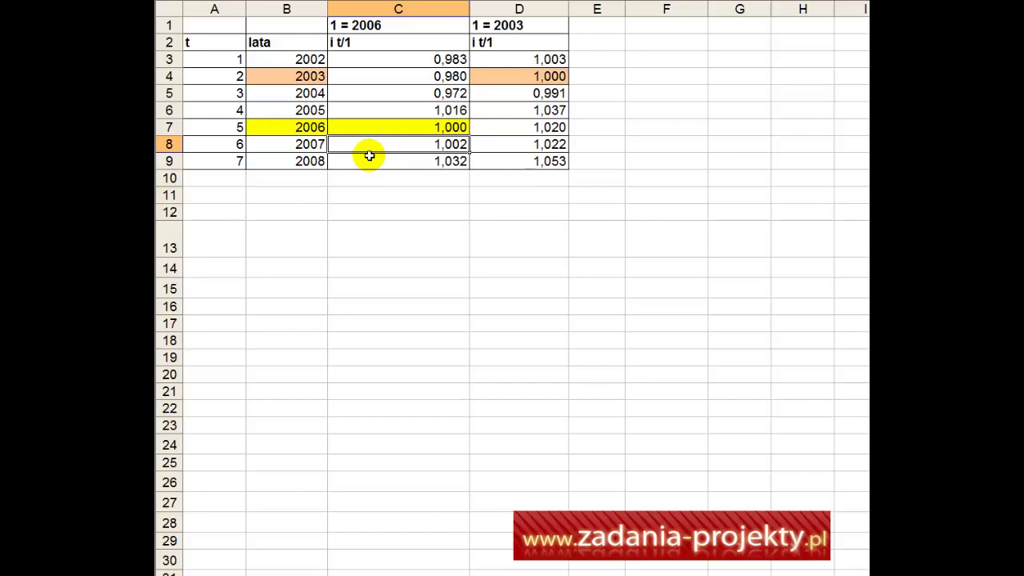
{"action": "left_click", "coordinate": [367, 159]}
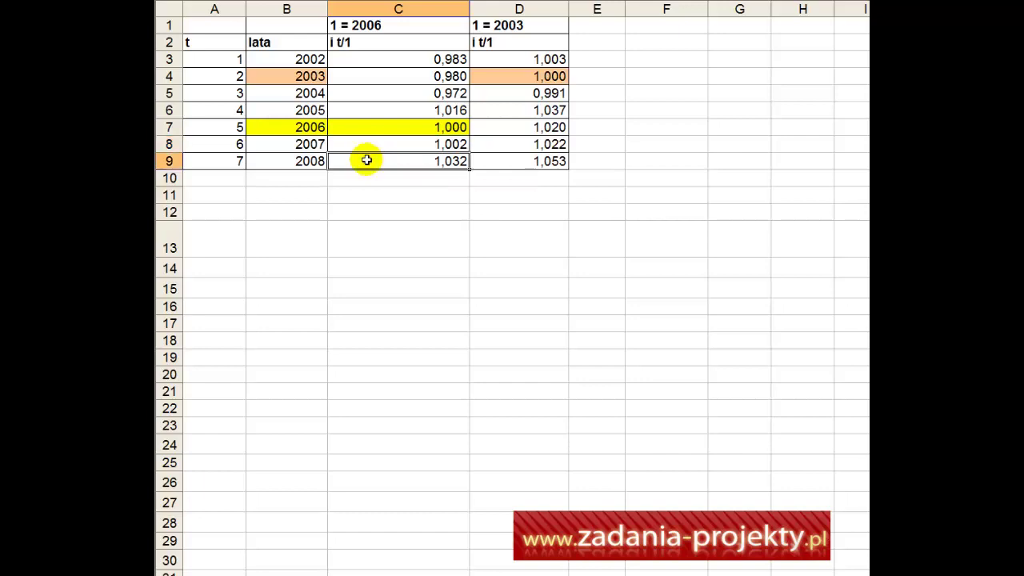
{"action": "left_click", "coordinate": [306, 163]}
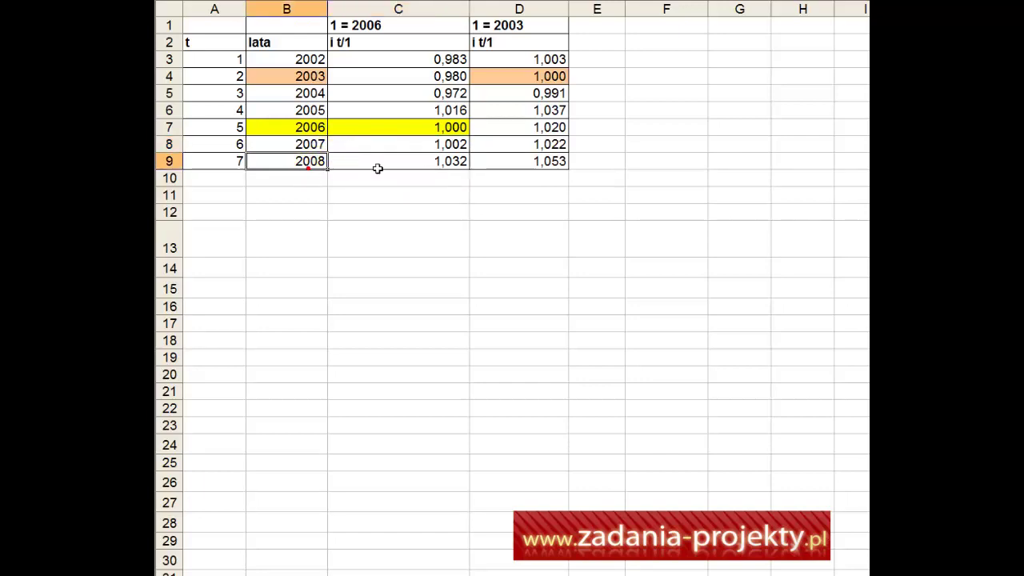
{"action": "left_click", "coordinate": [405, 161]}
{"action": "left_click", "coordinate": [280, 125]}
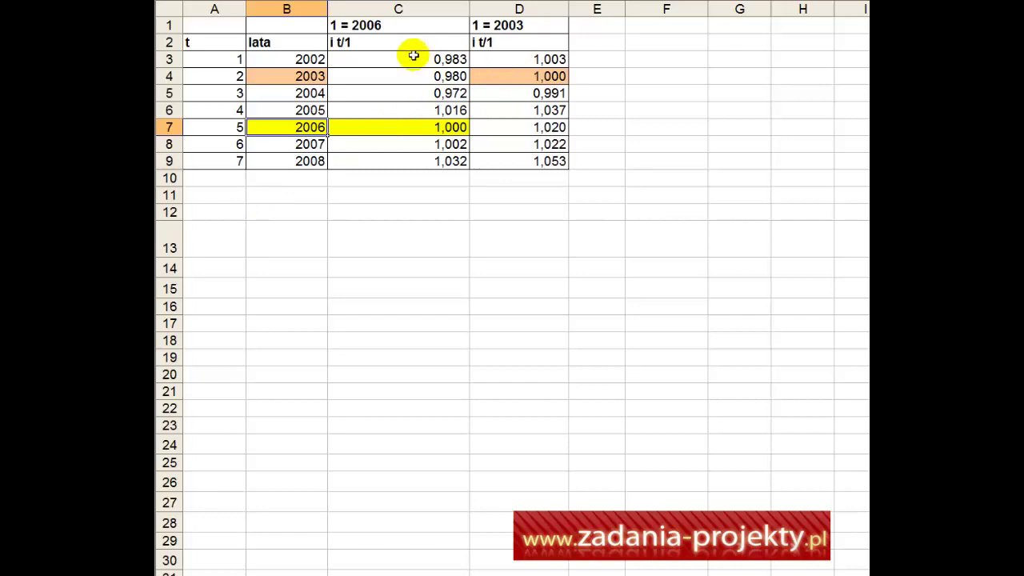
Examine the base-year headers in C1 and D1 and match year 2006 in B7 with its index in C7.
{"action": "left_click", "coordinate": [433, 26]}
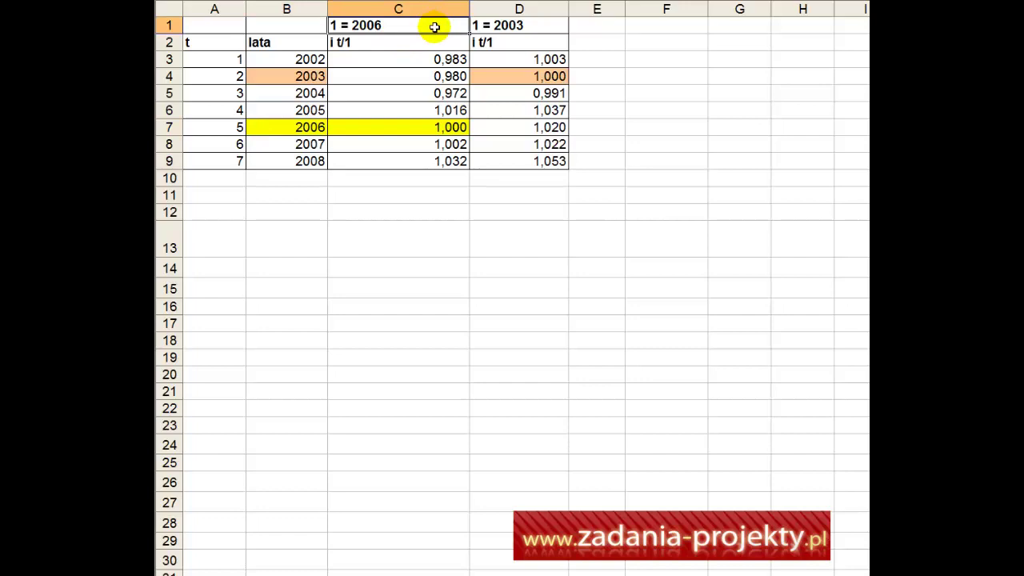
{"action": "left_click", "coordinate": [496, 24]}
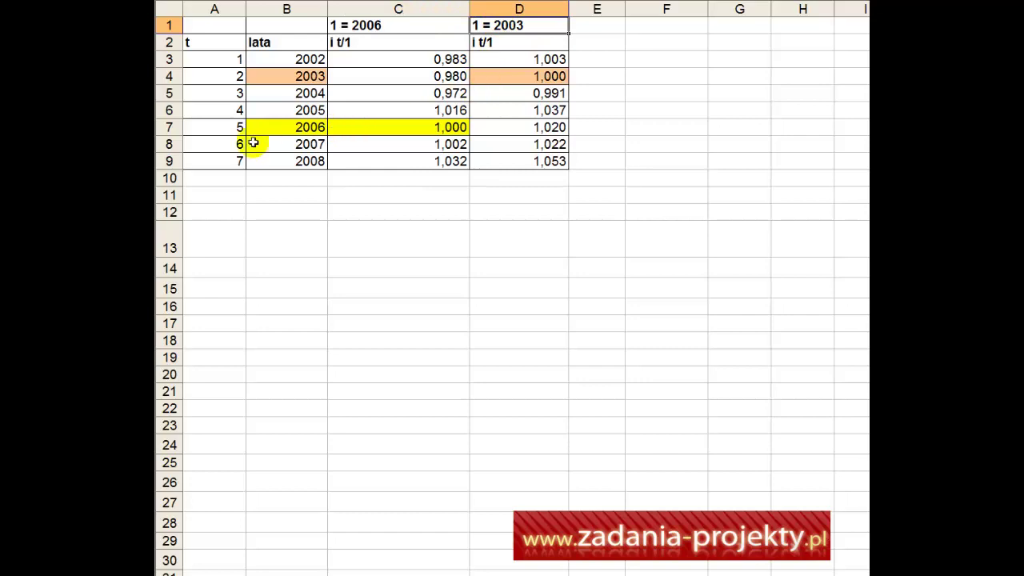
{"action": "left_click", "coordinate": [286, 129]}
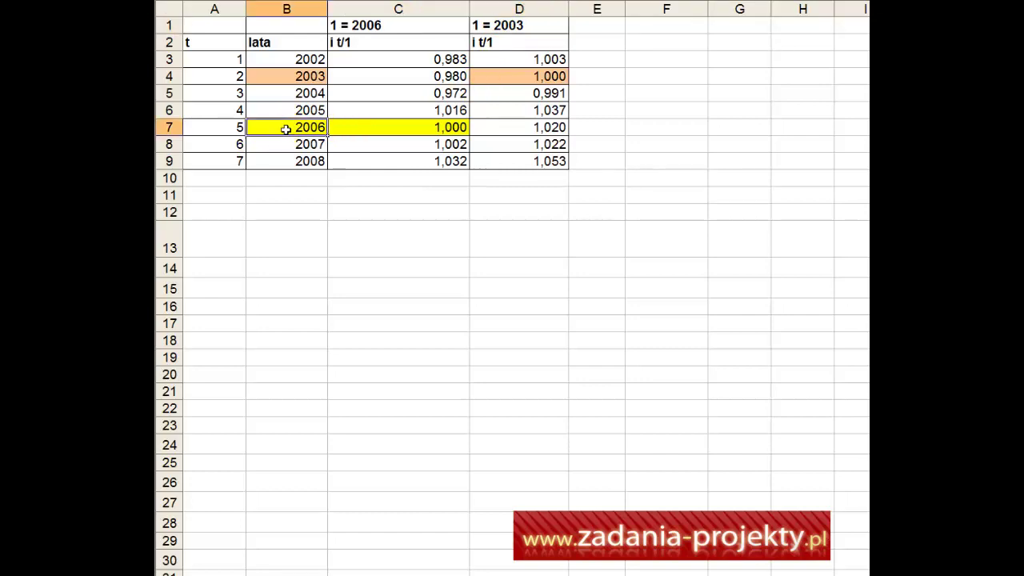
{"action": "left_click", "coordinate": [353, 129]}
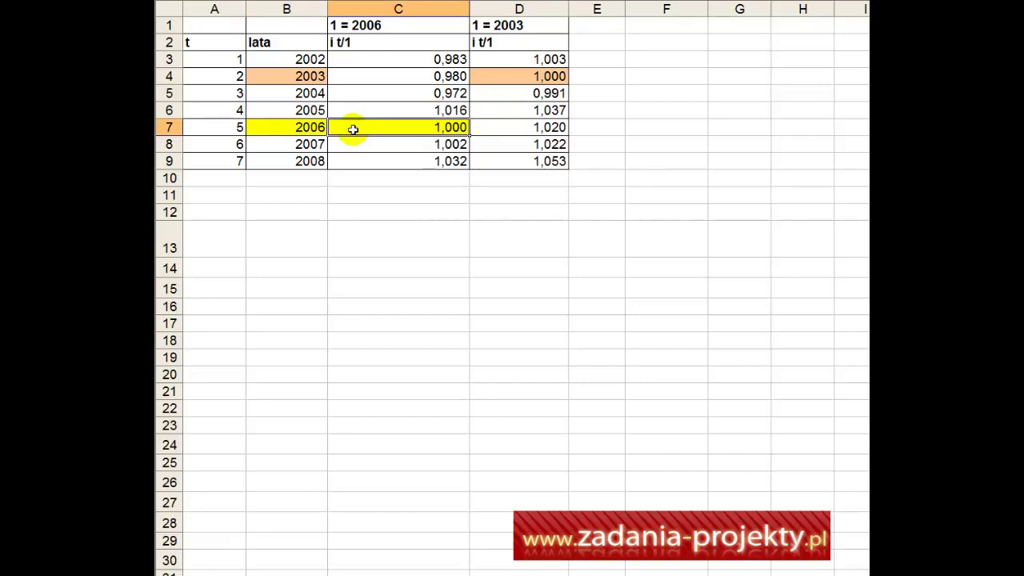
{"action": "left_click", "coordinate": [308, 129]}
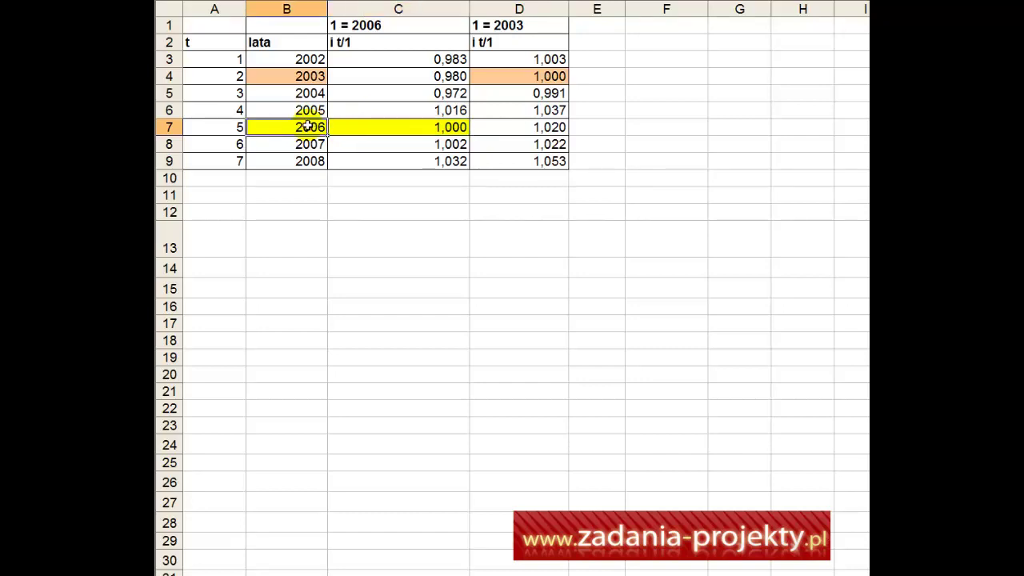
{"action": "left_click", "coordinate": [413, 119]}
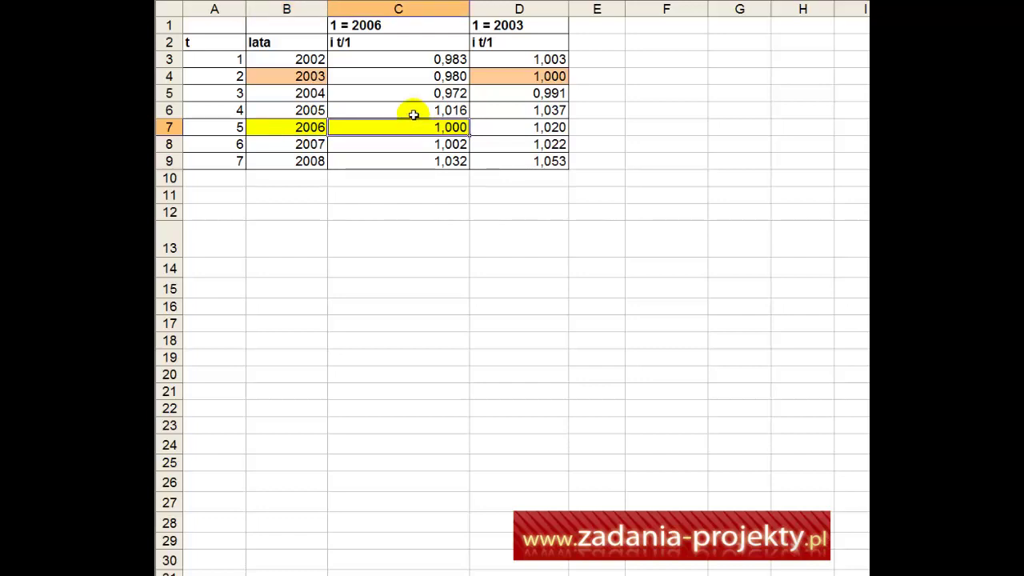
{"action": "left_click", "coordinate": [311, 126]}
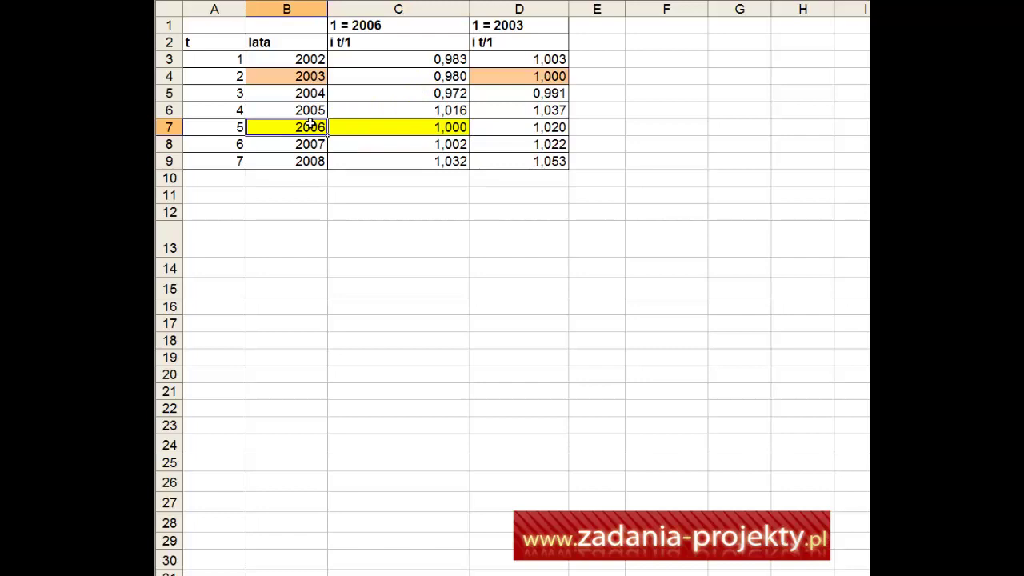
{"action": "left_click", "coordinate": [362, 128]}
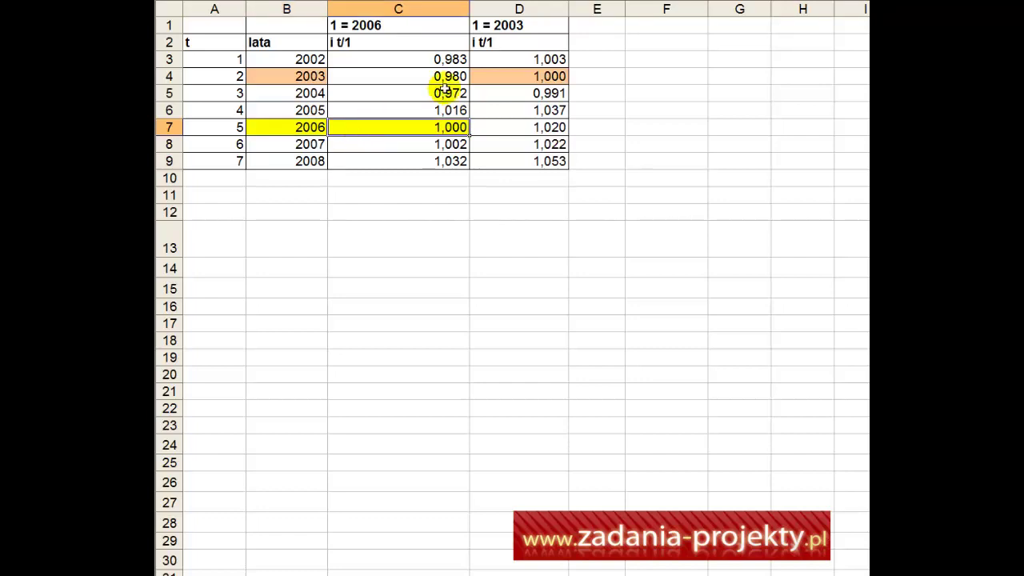
Examine base year 2003 in B4, its index in D4 and the other indices in the 1 = 2003 column.
{"action": "left_click", "coordinate": [290, 73]}
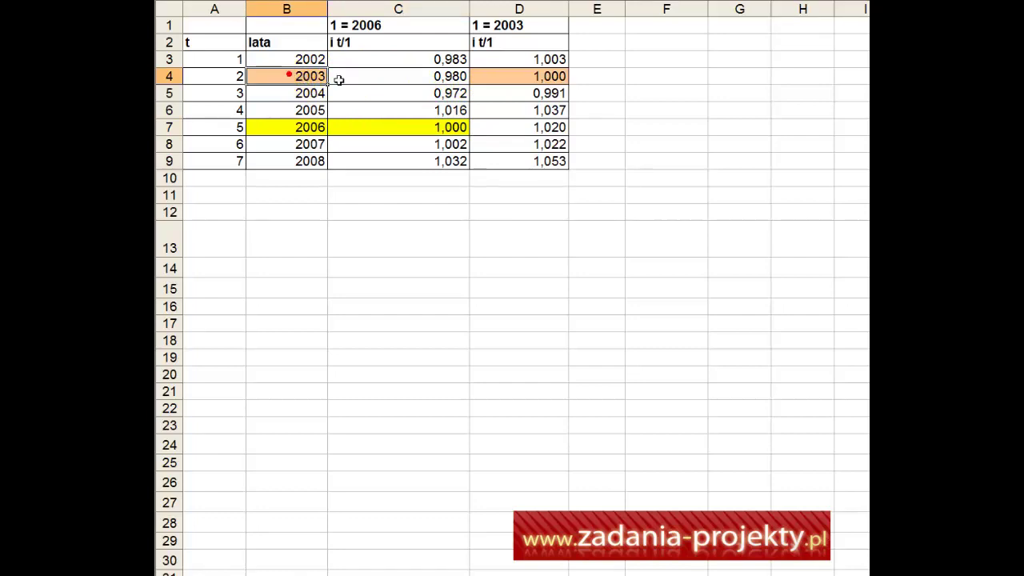
{"action": "left_click", "coordinate": [540, 76]}
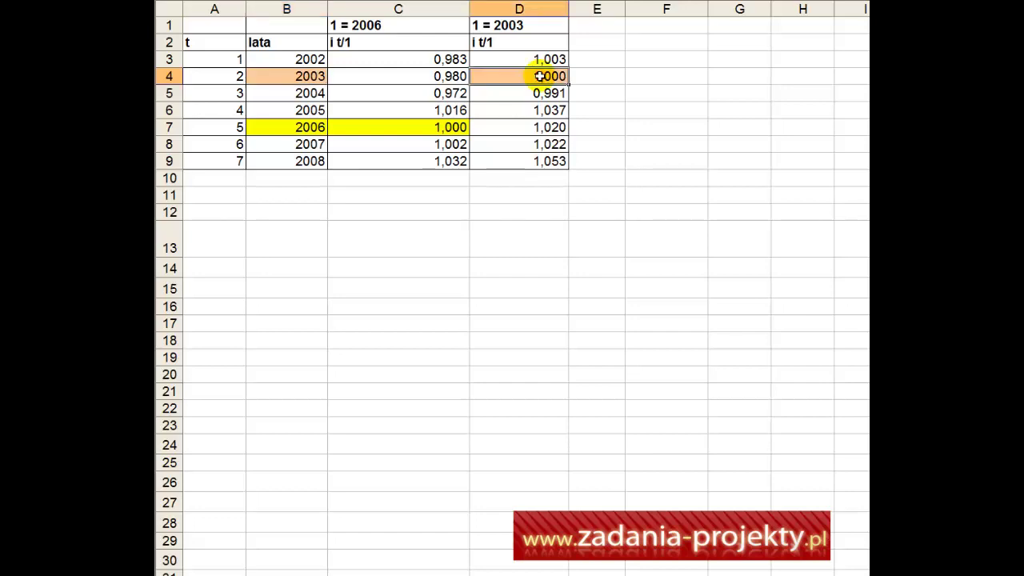
{"action": "left_click", "coordinate": [500, 25]}
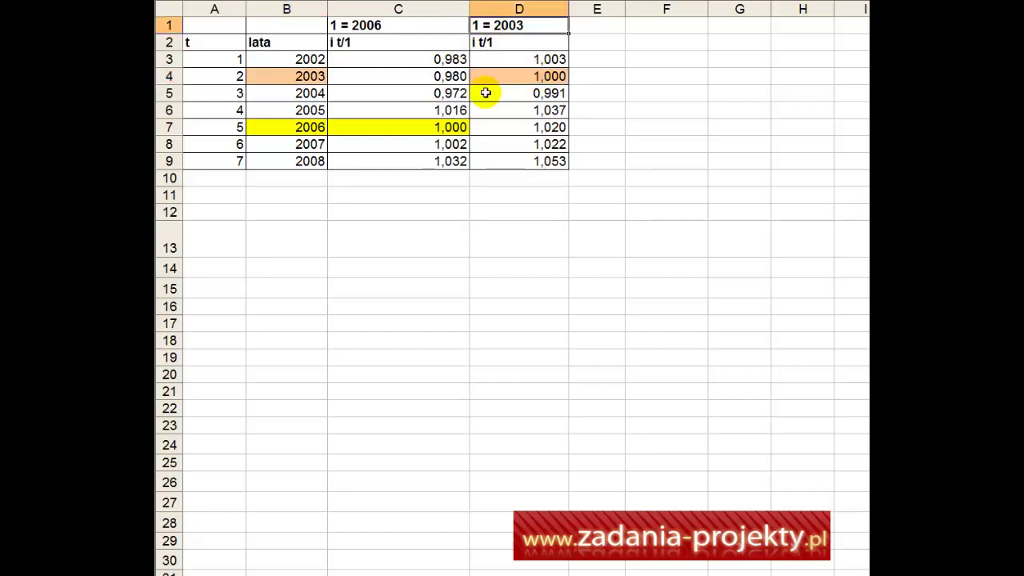
{"action": "left_click", "coordinate": [275, 76]}
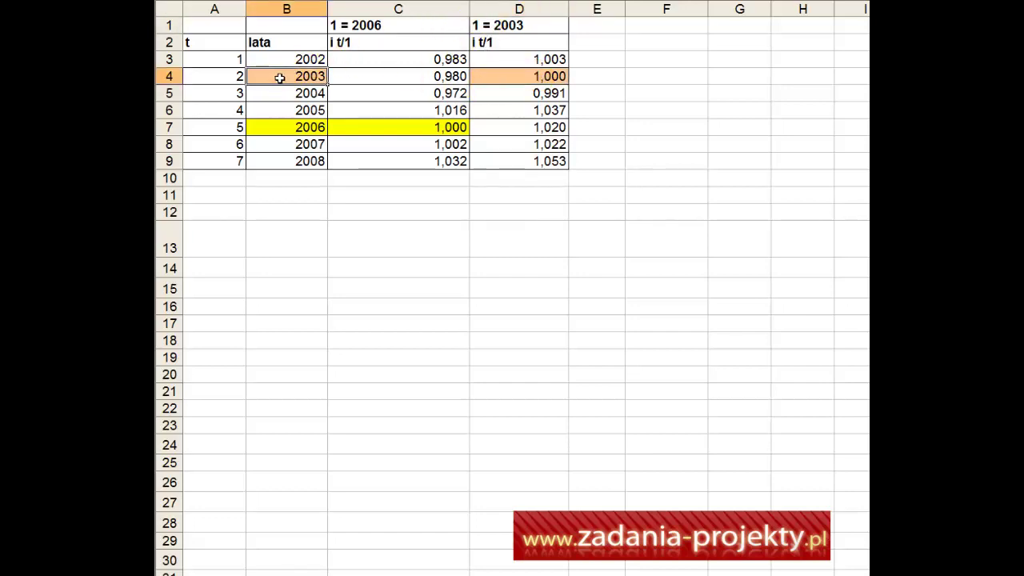
{"action": "left_click", "coordinate": [522, 78]}
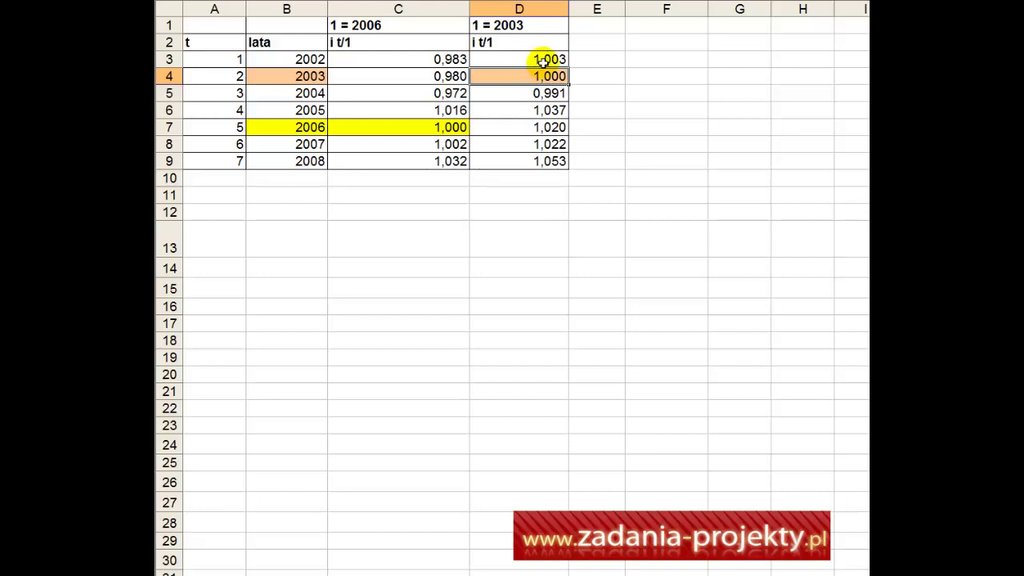
{"action": "left_click", "coordinate": [539, 61]}
{"action": "left_click_drag", "start_coordinate": [541, 93], "coordinate": [540, 160]}
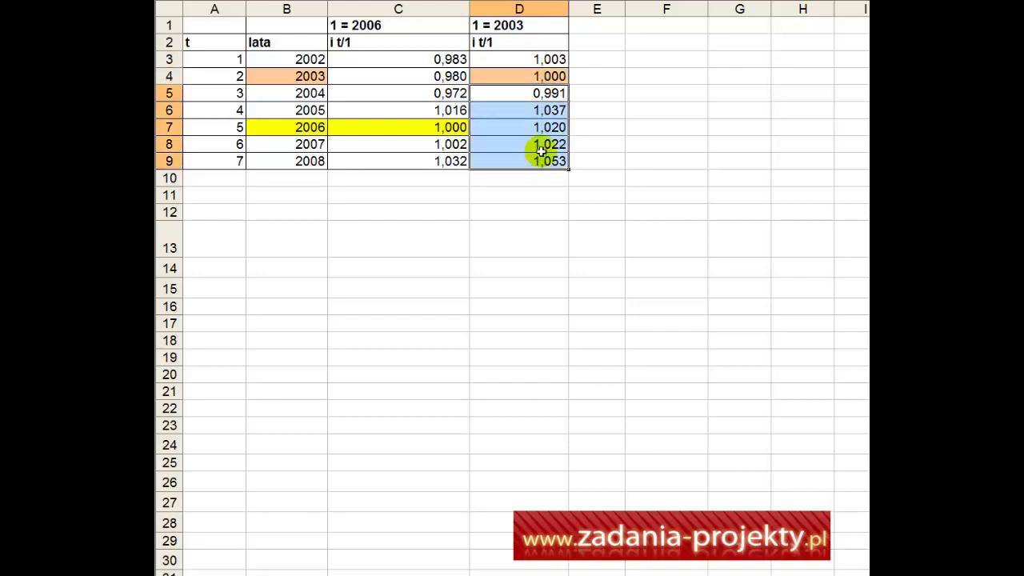
Inspect the base-conversion formulas in D3, D5 and D9, including their references to column C, leaving them unaltered.
{"action": "left_click", "coordinate": [550, 59]}
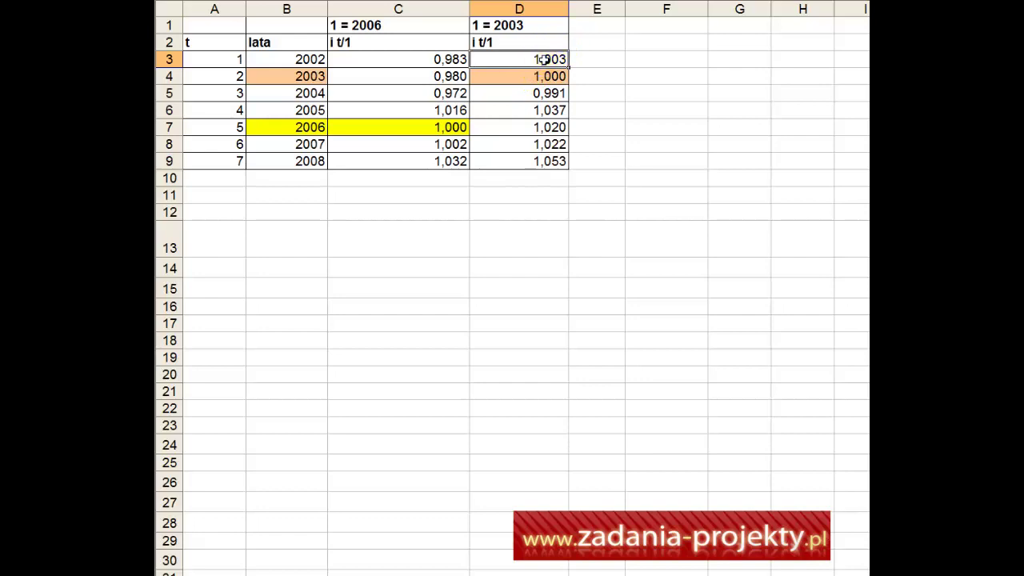
{"action": "double_click", "coordinate": [543, 60]}
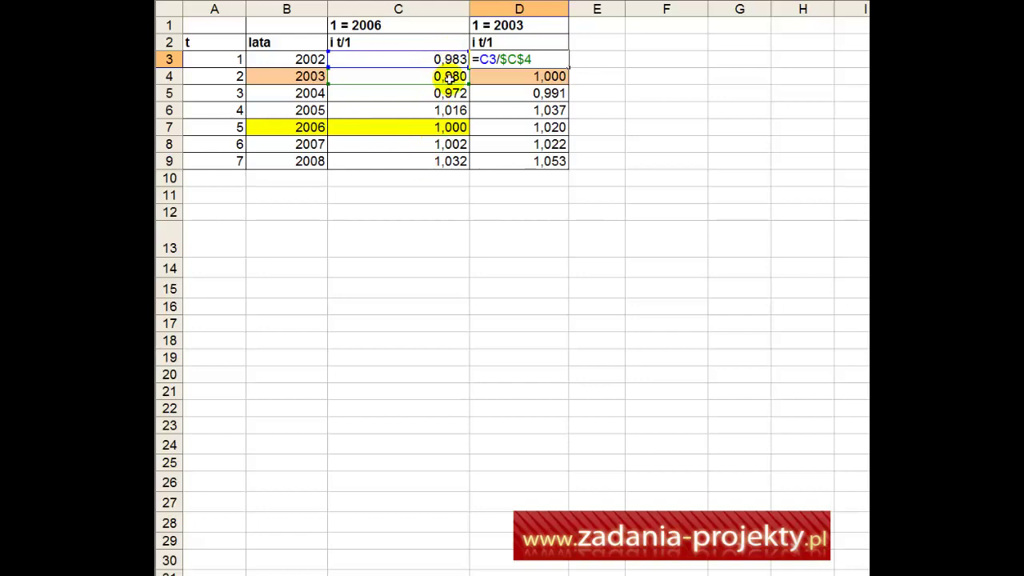
{"action": "left_click_drag", "start_coordinate": [438, 86], "coordinate": [439, 85]}
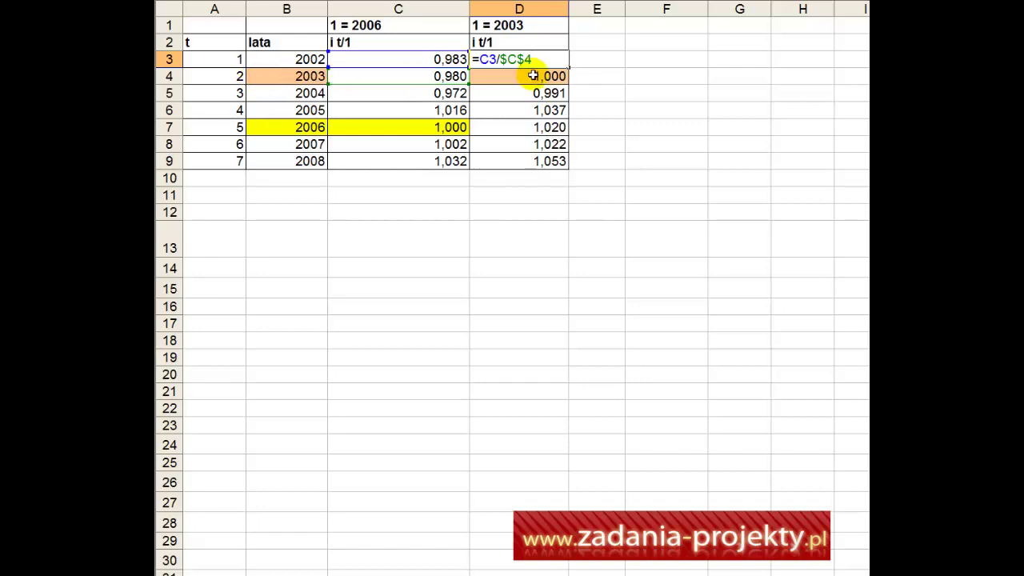
{"action": "left_click", "coordinate": [497, 95]}
{"action": "double_click", "coordinate": [497, 96]}
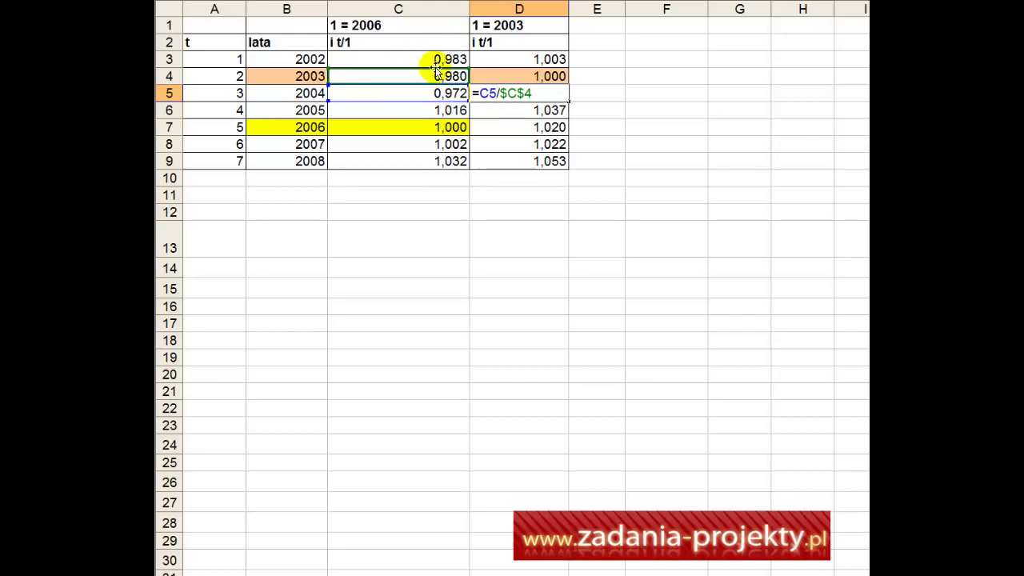
{"action": "left_click", "coordinate": [505, 160]}
{"action": "double_click", "coordinate": [501, 162]}
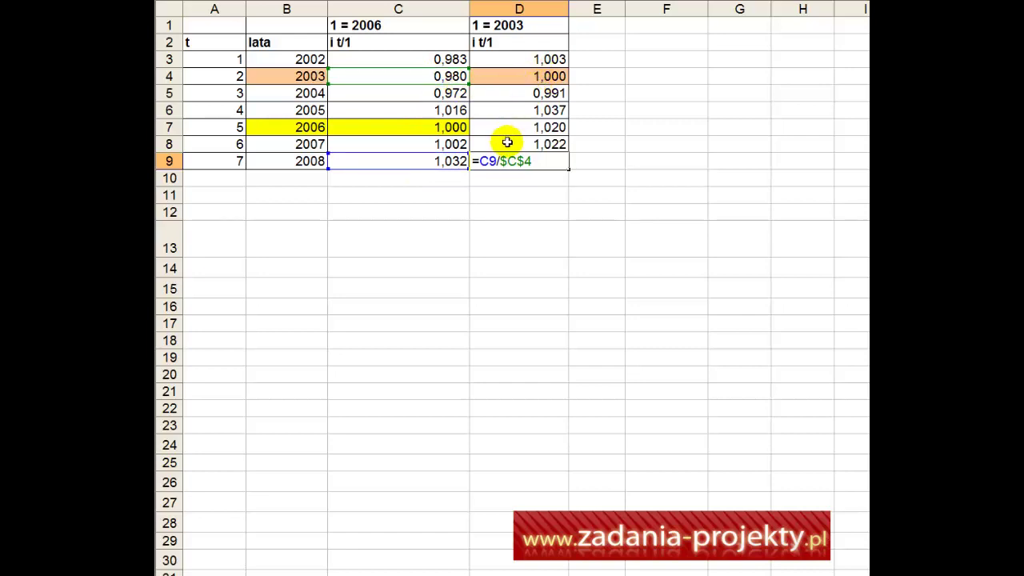
{"action": "key", "text": "Return"}
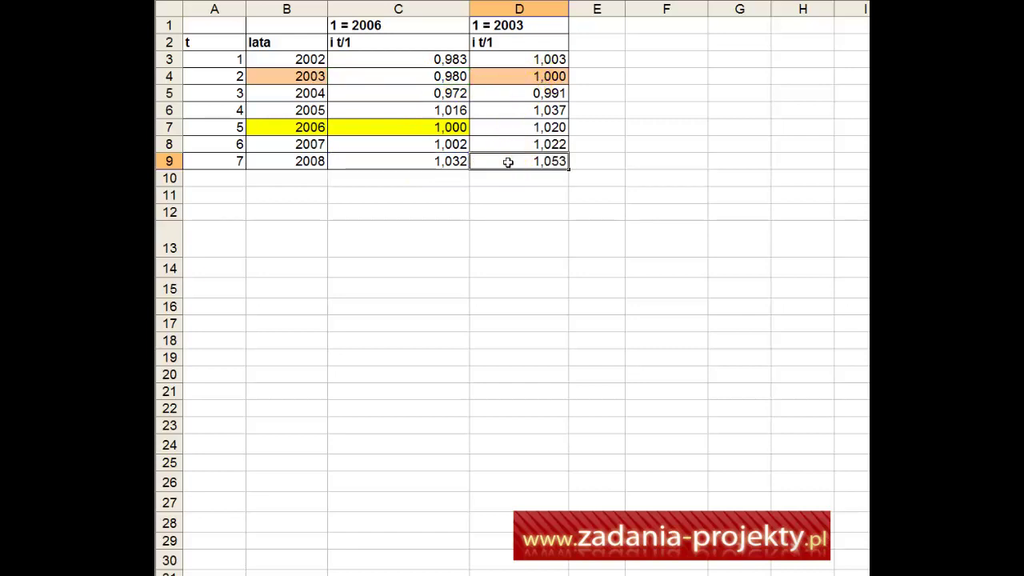
Cycle the $C$4 divisor in the D9 formula through its reference types and back to the absolute form.
{"action": "double_click", "coordinate": [507, 162]}
{"action": "left_click_drag", "start_coordinate": [499, 161], "coordinate": [541, 161]}
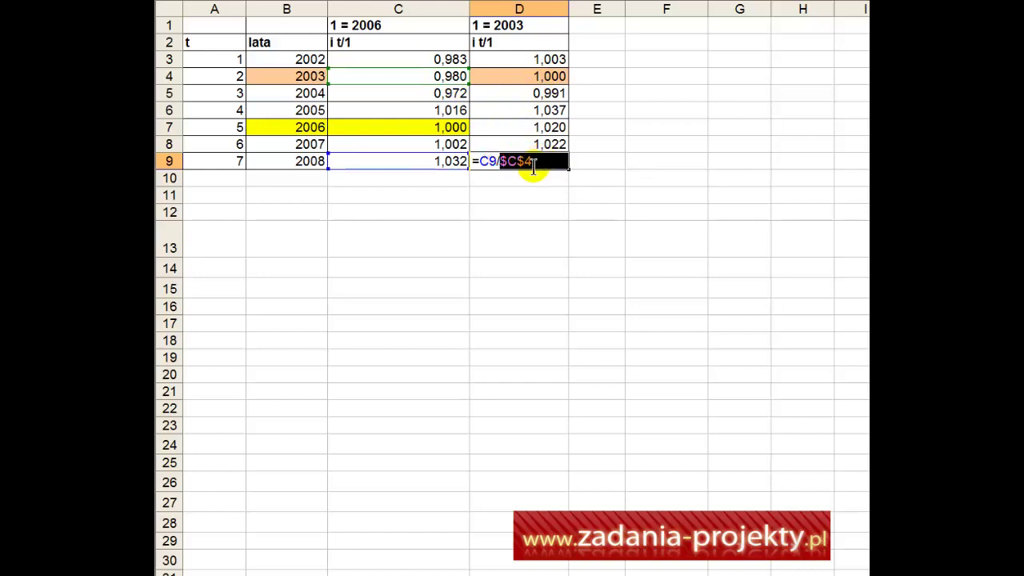
{"action": "key", "text": "F4"}
{"action": "key", "text": "F4"}
{"action": "key", "text": "F4"}
{"action": "key", "text": "F4"}
{"action": "key", "text": "Return"}
{"action": "left_click", "coordinate": [625, 157]}
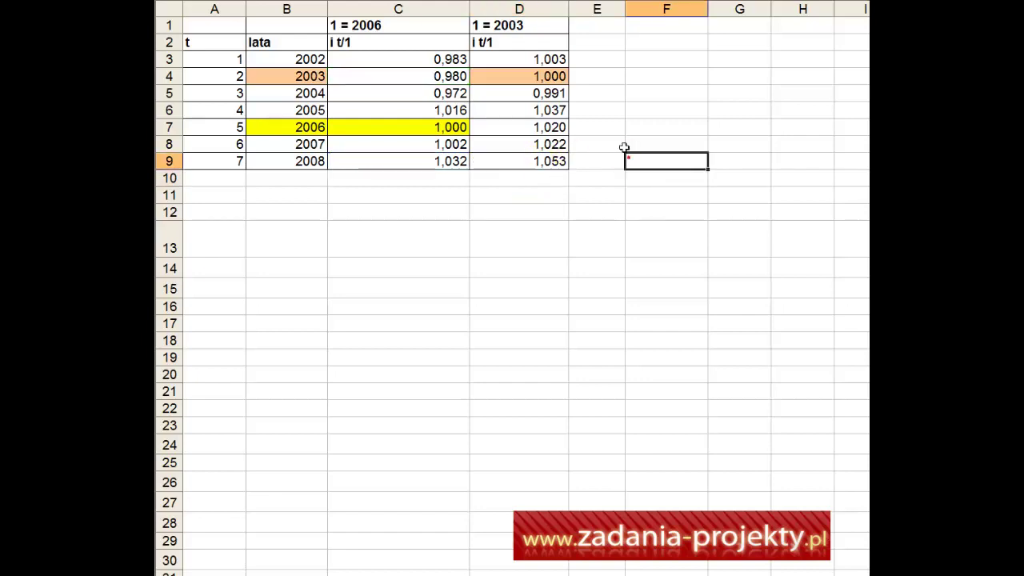
Copy the base-conversion formula from D9 and indicate the cells in column D where it applies, up to D3.
{"action": "left_click", "coordinate": [514, 165]}
{"action": "key", "text": "ctrl+c"}
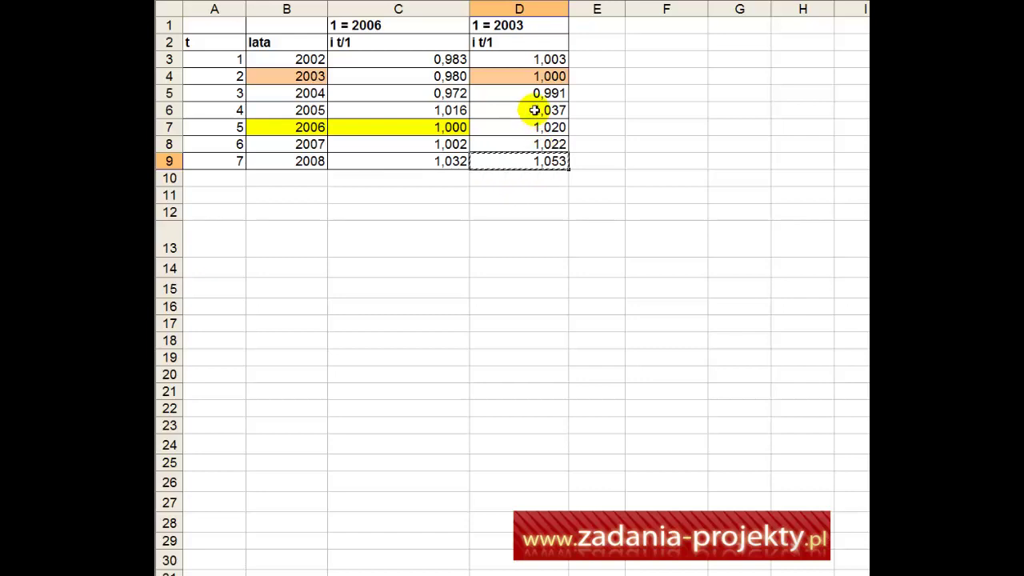
{"action": "left_click_drag", "start_coordinate": [531, 93], "coordinate": [520, 158]}
{"action": "left_click", "coordinate": [530, 59]}
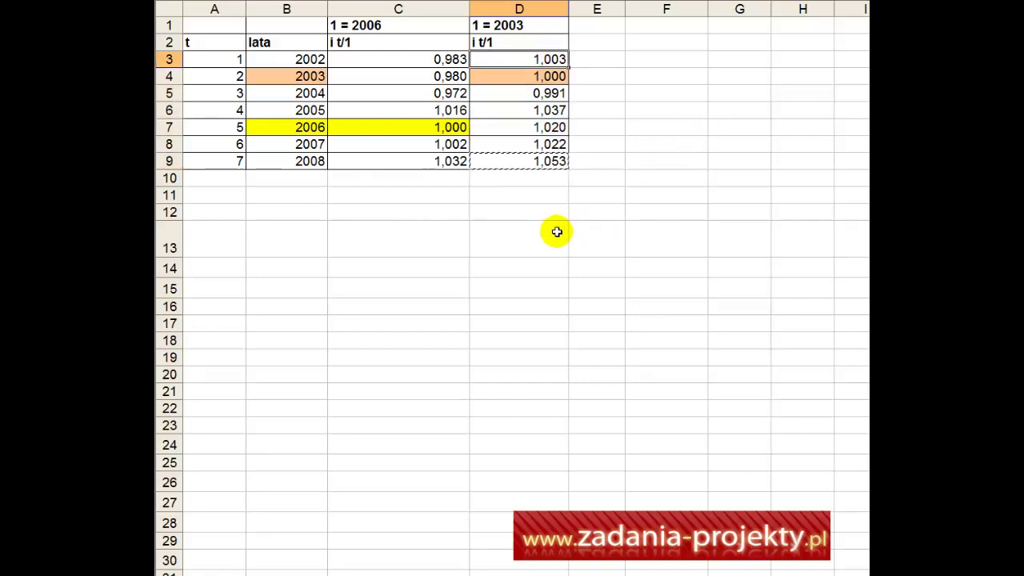
Inspect the D3 formula and its references to C3 and the fixed cell C4, leaving it unaltered.
{"action": "double_click", "coordinate": [546, 59]}
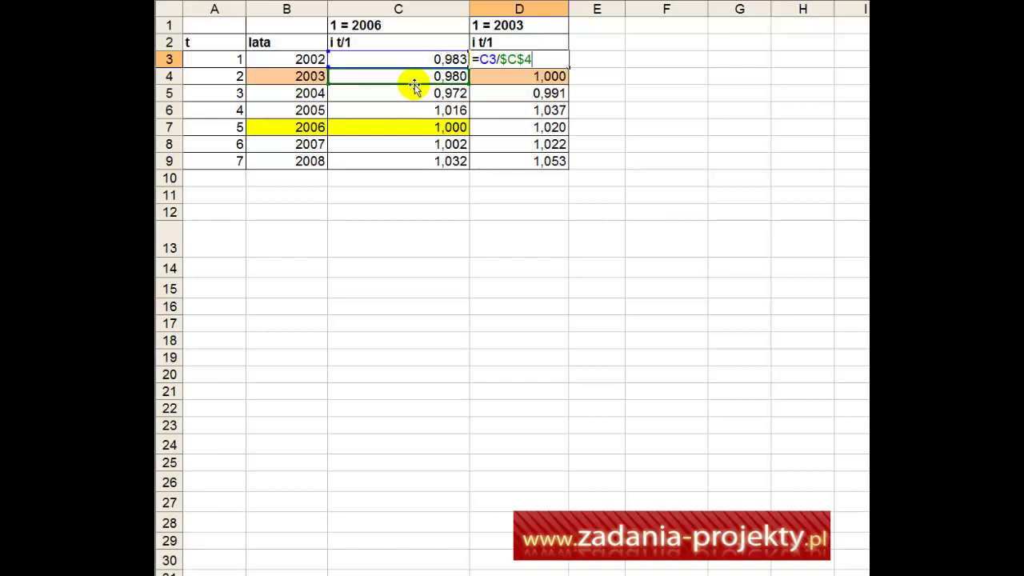
{"action": "key", "text": "Return"}
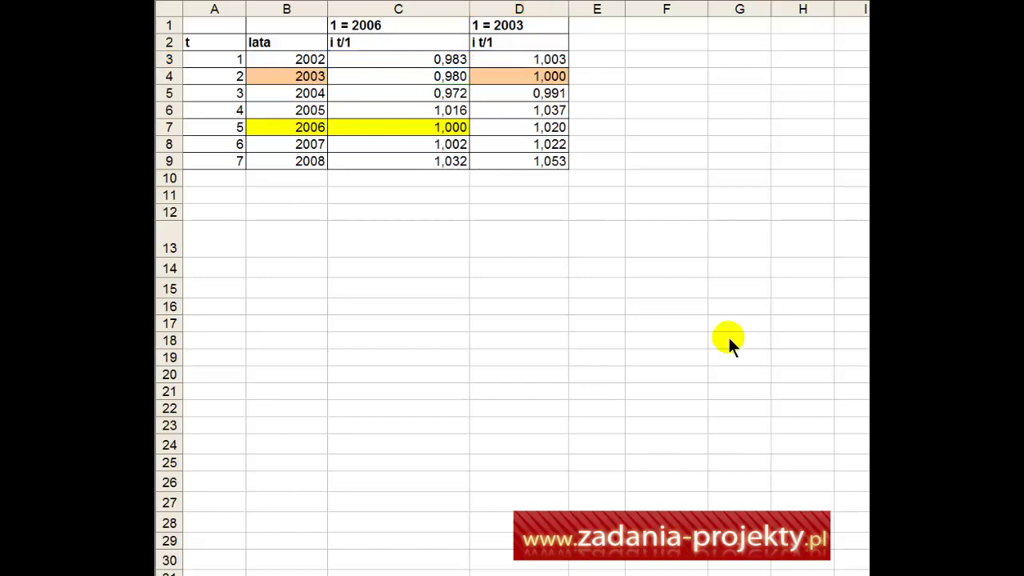
{"action": "key", "text": "Up"}
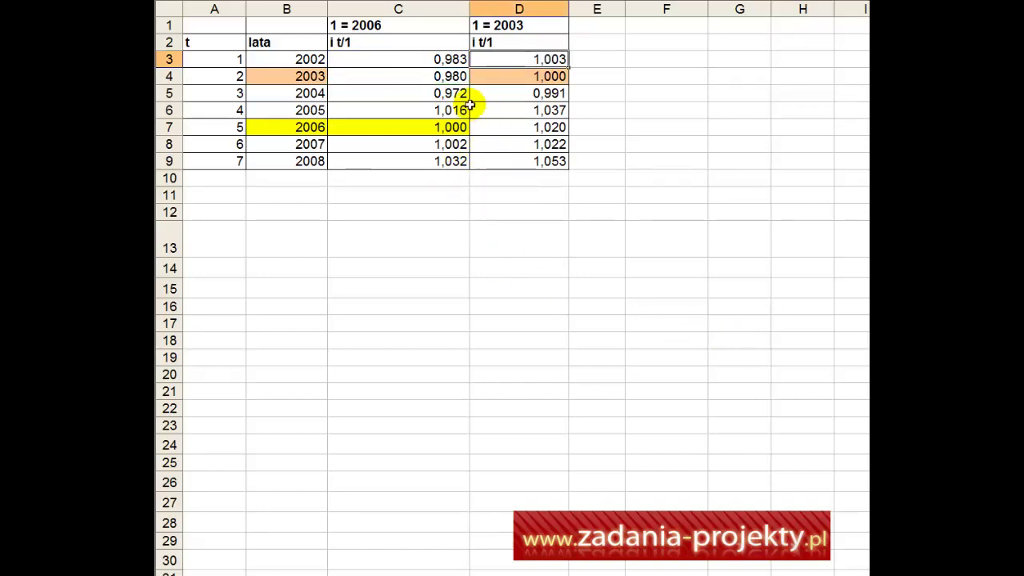
Compare the 2004 indices in C5 and D5, checking the 1 = 2003 header and the base value in D4.
{"action": "left_click_drag", "start_coordinate": [512, 93], "coordinate": [464, 92]}
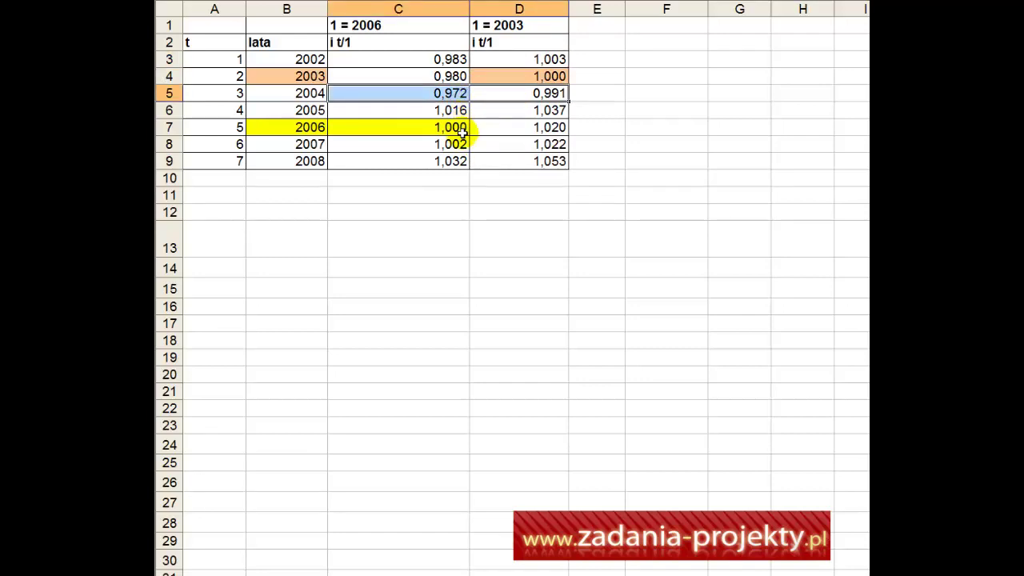
{"action": "left_click", "coordinate": [507, 24]}
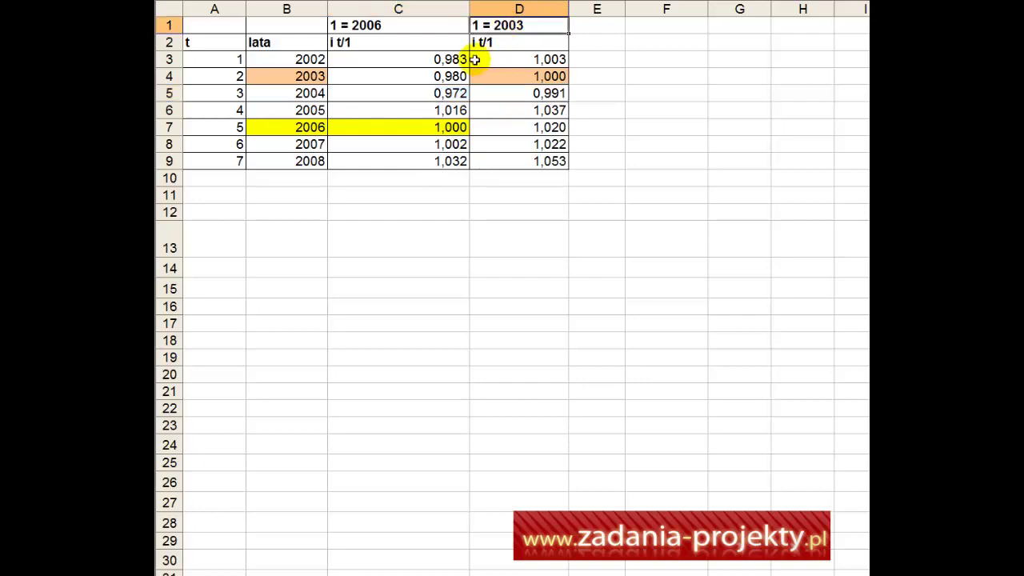
{"action": "left_click", "coordinate": [487, 96]}
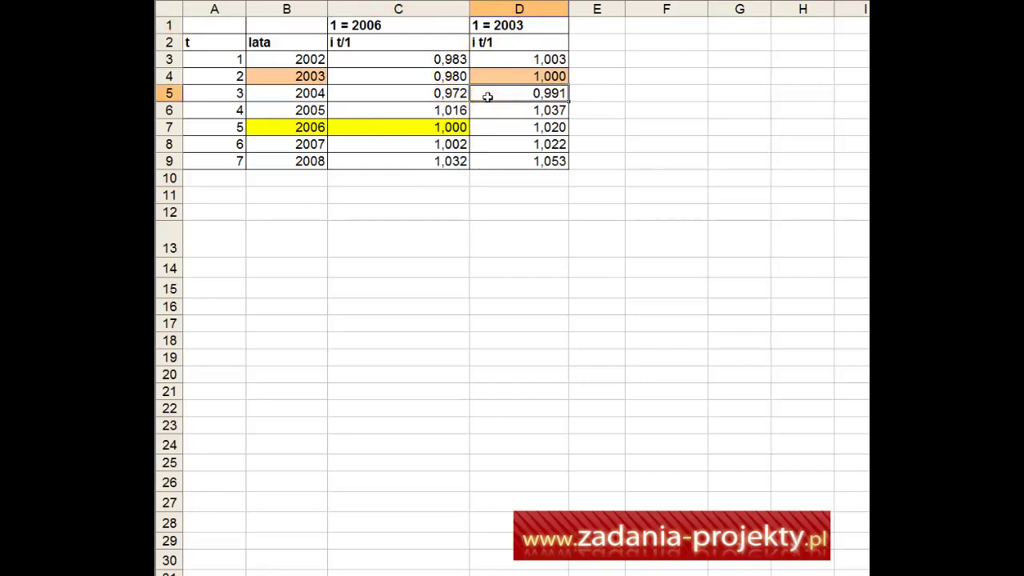
{"action": "left_click", "coordinate": [511, 73]}
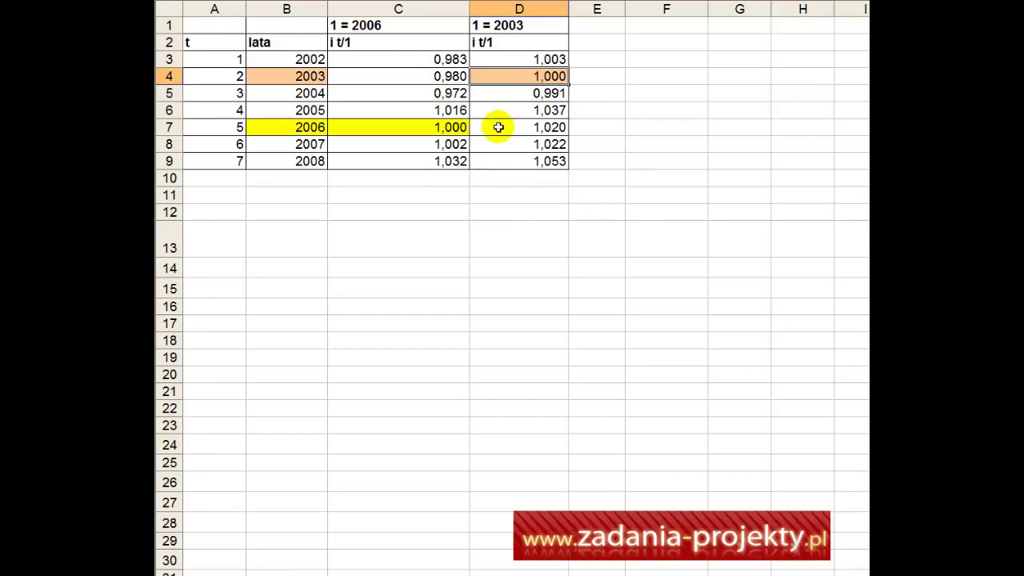
Relate the 2004 index in C5 to base year 2006 in B7, and the one in D5 to base year 2003 in B4.
{"action": "left_click", "coordinate": [444, 94]}
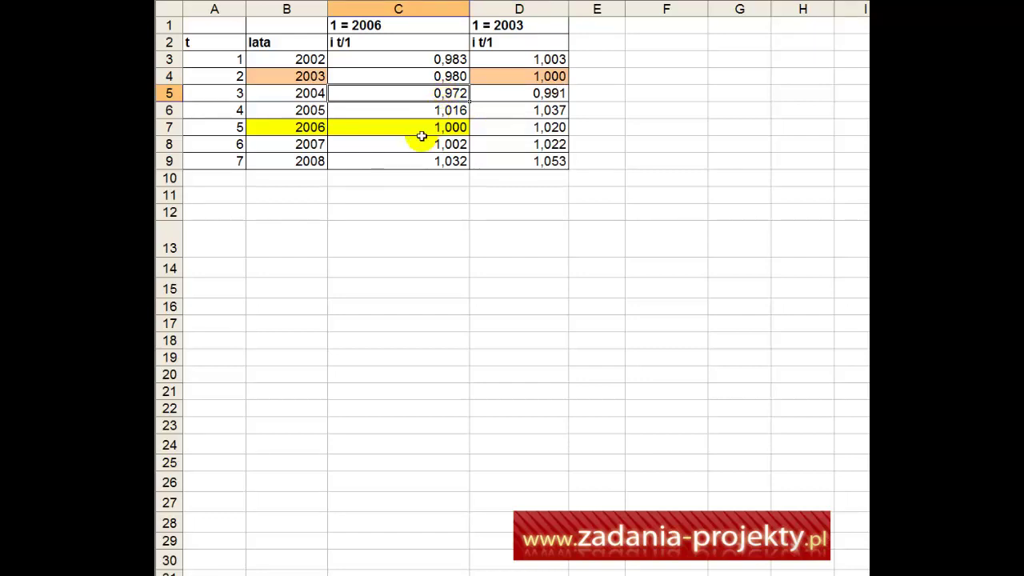
{"action": "left_click", "coordinate": [280, 128]}
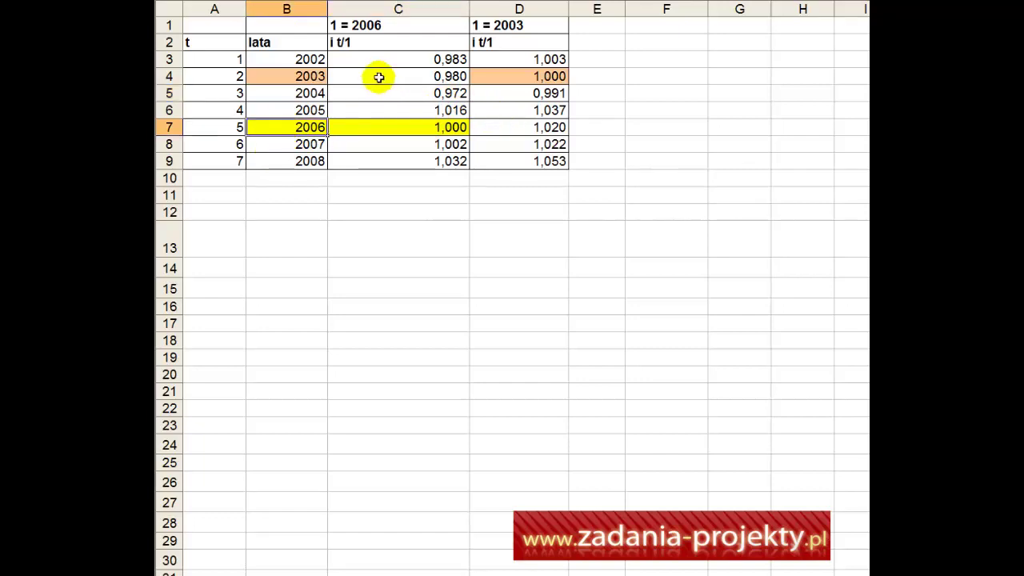
{"action": "left_click", "coordinate": [415, 88]}
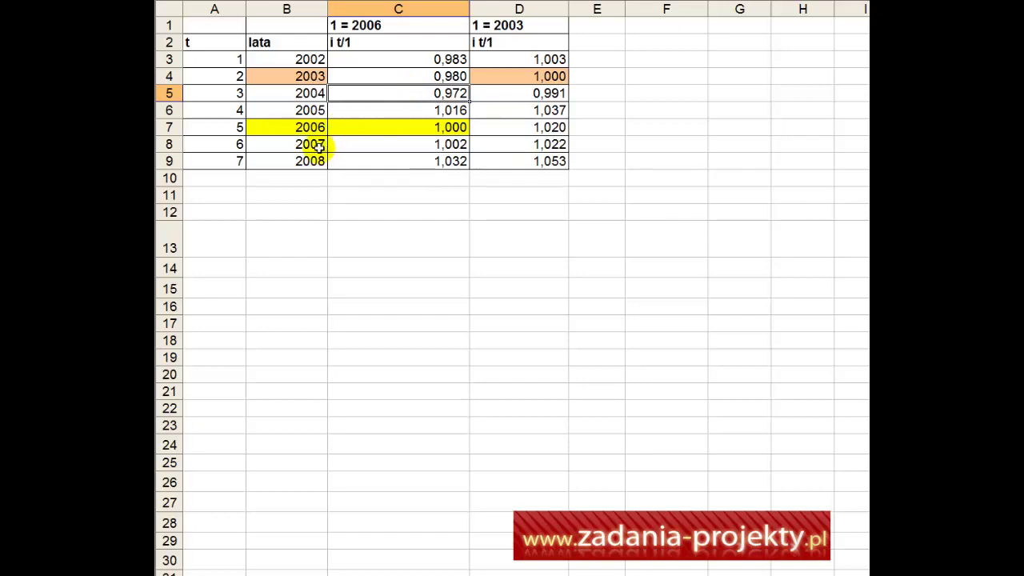
{"action": "left_click", "coordinate": [310, 92]}
{"action": "left_click", "coordinate": [420, 93]}
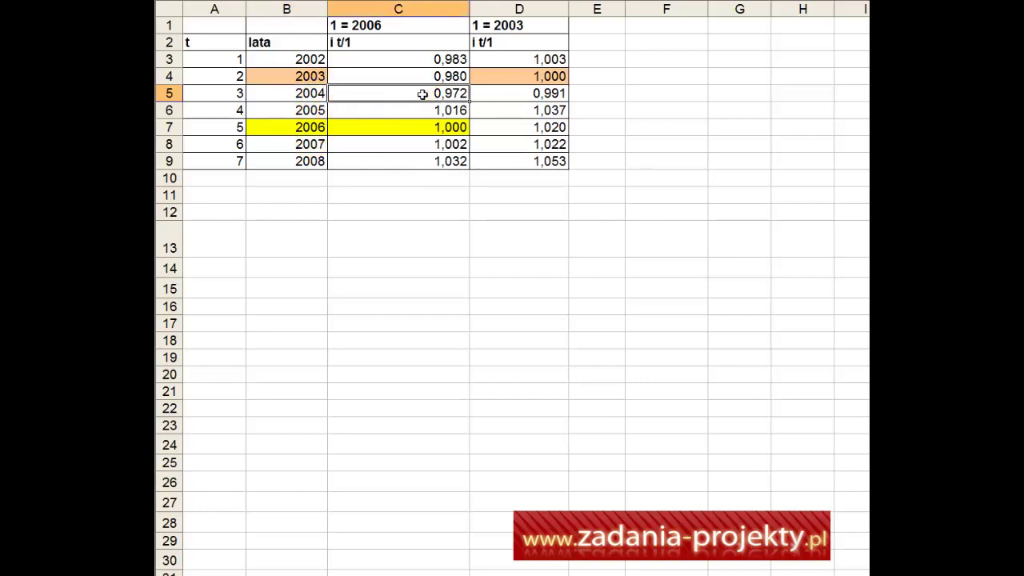
{"action": "left_click", "coordinate": [298, 128]}
{"action": "left_click", "coordinate": [297, 128]}
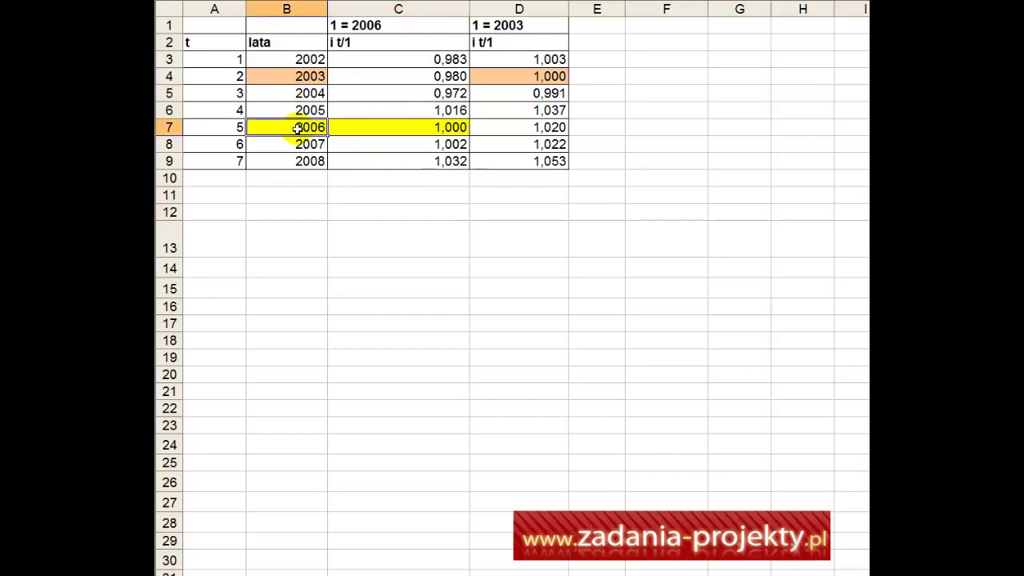
{"action": "left_click", "coordinate": [507, 97]}
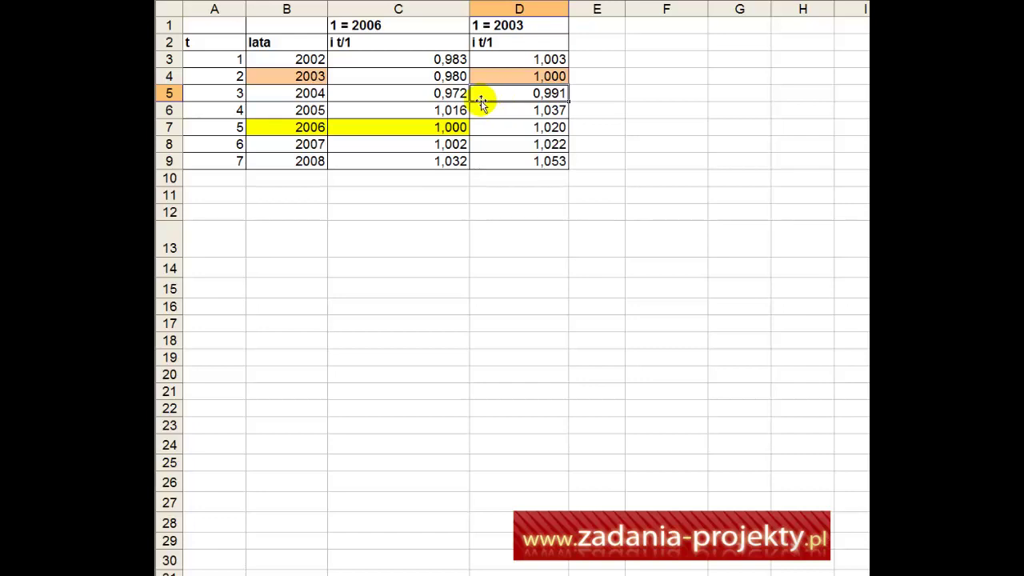
{"action": "left_click", "coordinate": [307, 76]}
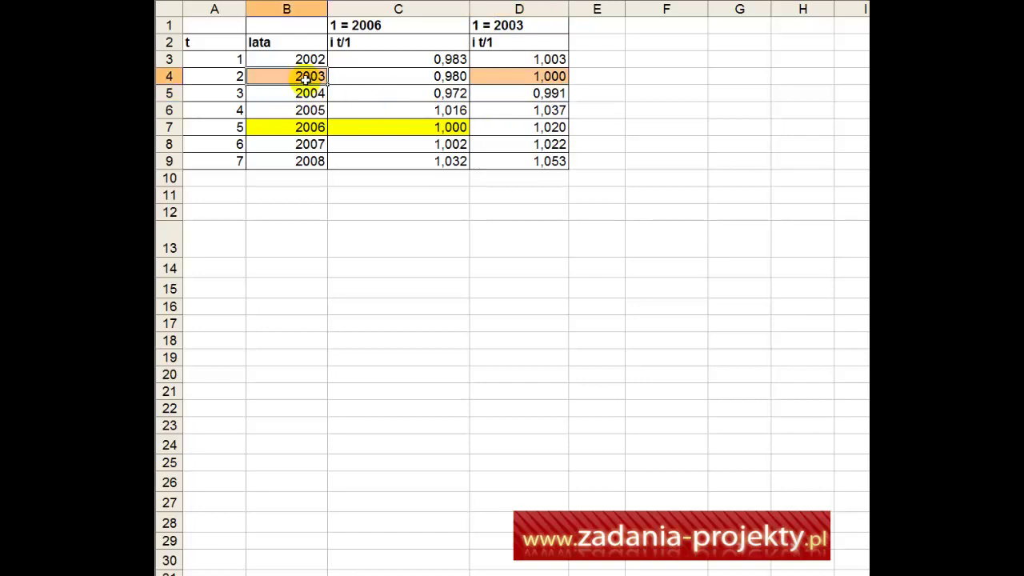